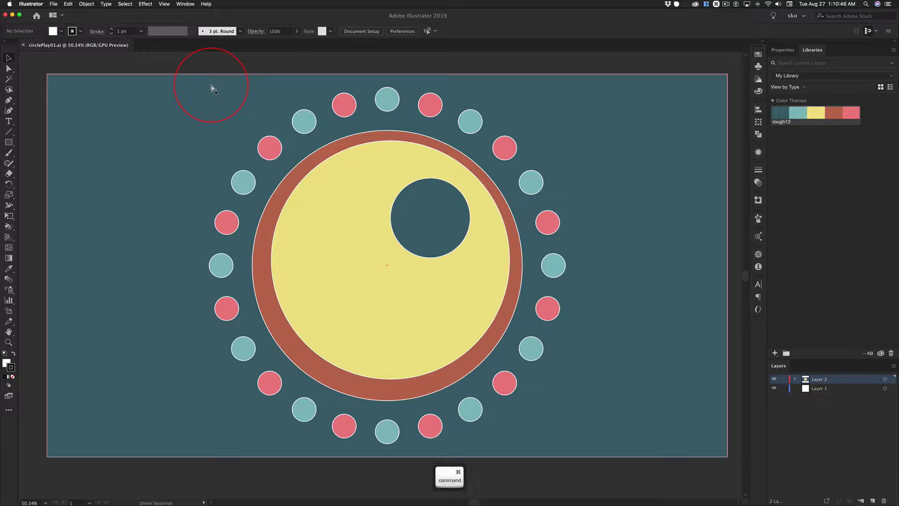
Create a new web document 2560 px wide and 1440 px high
{"action": "key", "text": "super+n"}
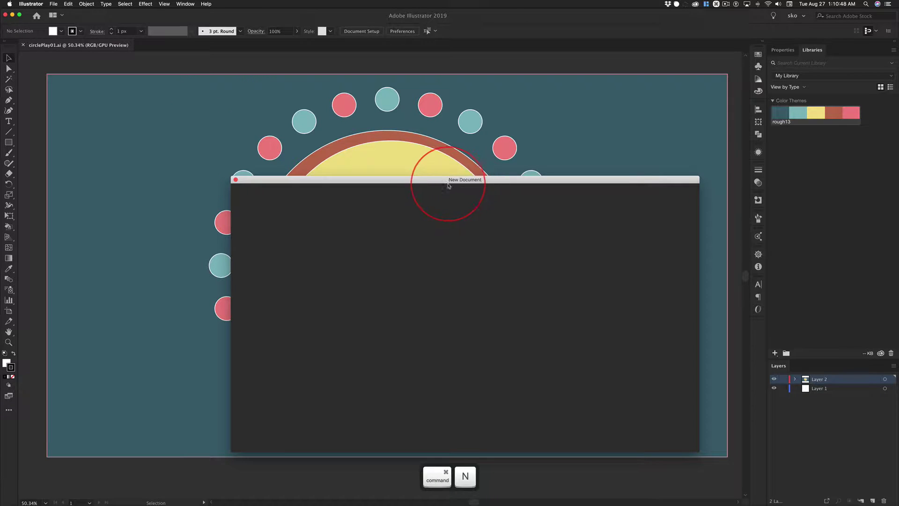
{"action": "left_click_drag", "start_coordinate": [445, 180], "coordinate": [472, 120]}
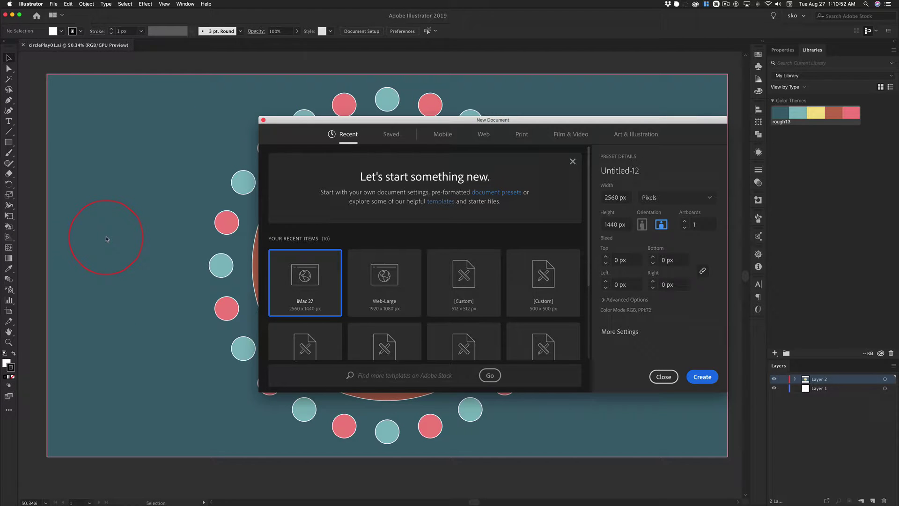
{"action": "left_click", "coordinate": [484, 135]}
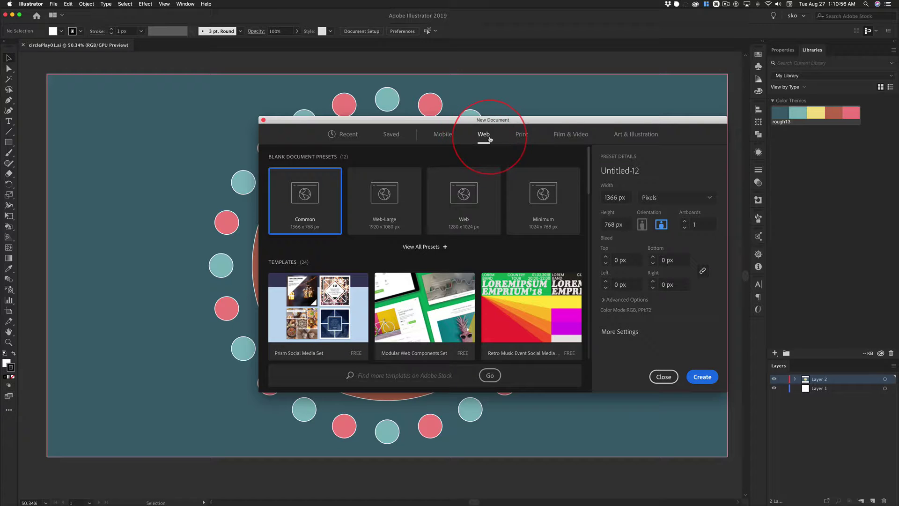
{"action": "left_click", "coordinate": [615, 197]}
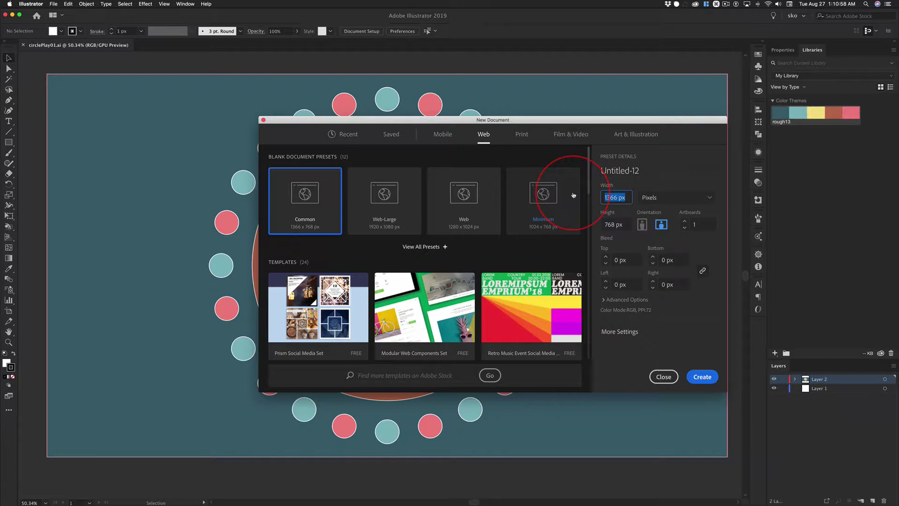
{"action": "type", "text": "256"}
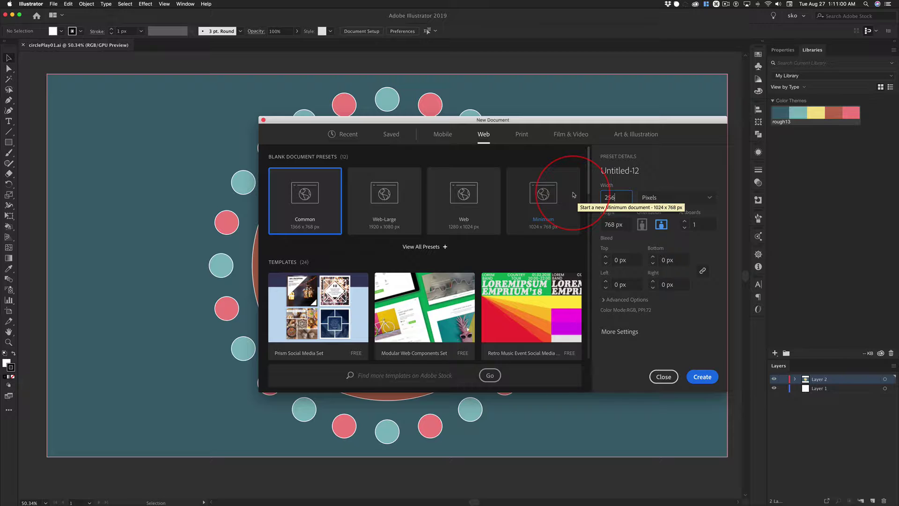
{"action": "type", "text": "0"}
{"action": "key", "text": "Tab"}
{"action": "type", "text": "1440"}
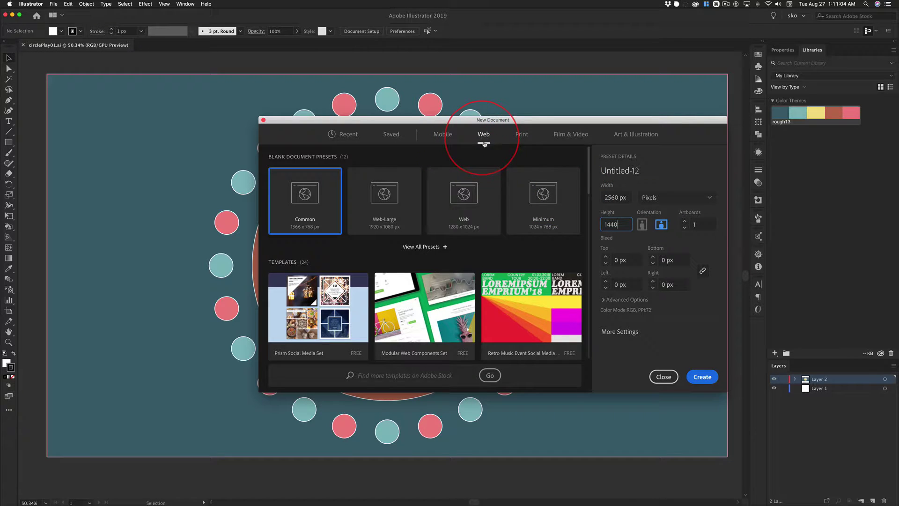
{"action": "left_click", "coordinate": [706, 377]}
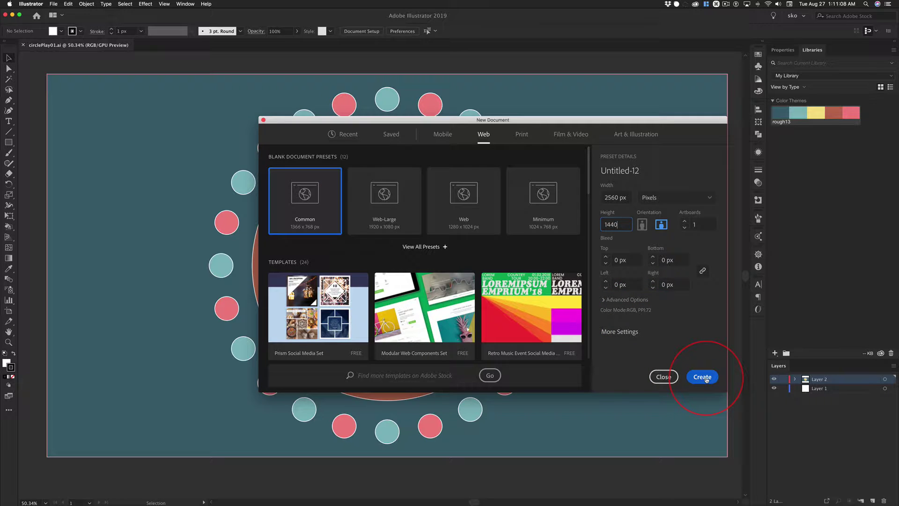
{"action": "left_click", "coordinate": [706, 378]}
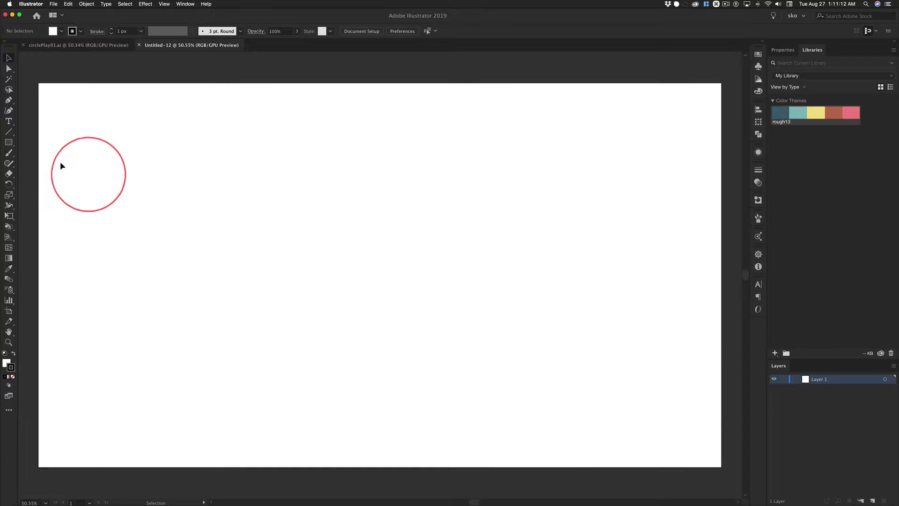
Draw a 2560 × 1440 px rectangle that covers the whole artboard, snapping to its corners with Smart Guides
{"action": "left_click", "coordinate": [8, 143]}
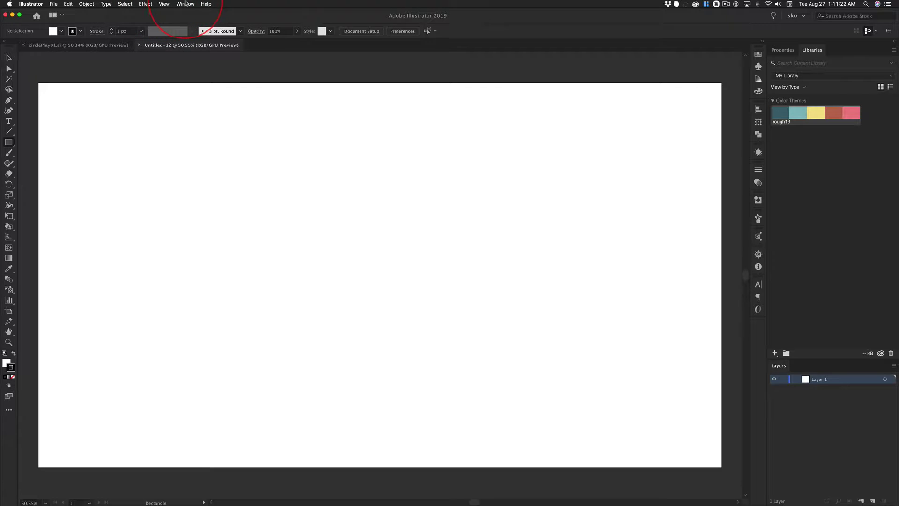
{"action": "left_click", "coordinate": [164, 5]}
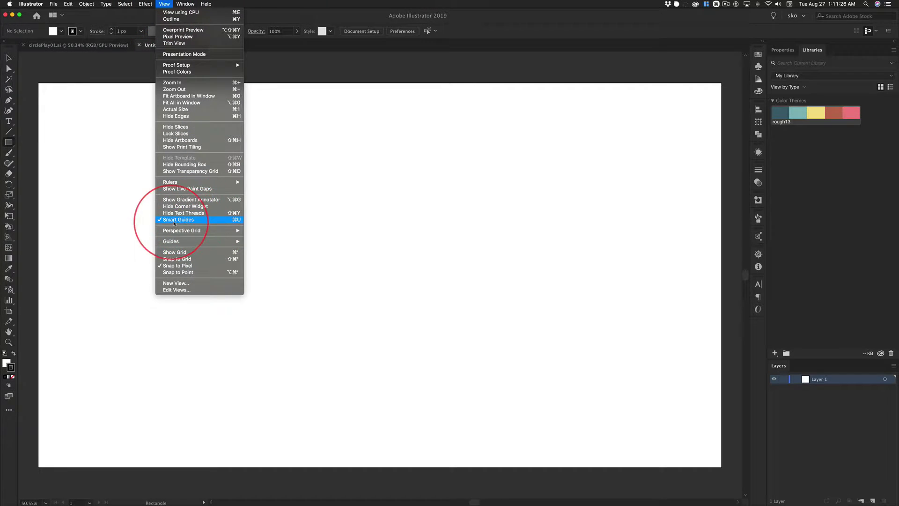
{"action": "mouse_move", "coordinate": [187, 239]}
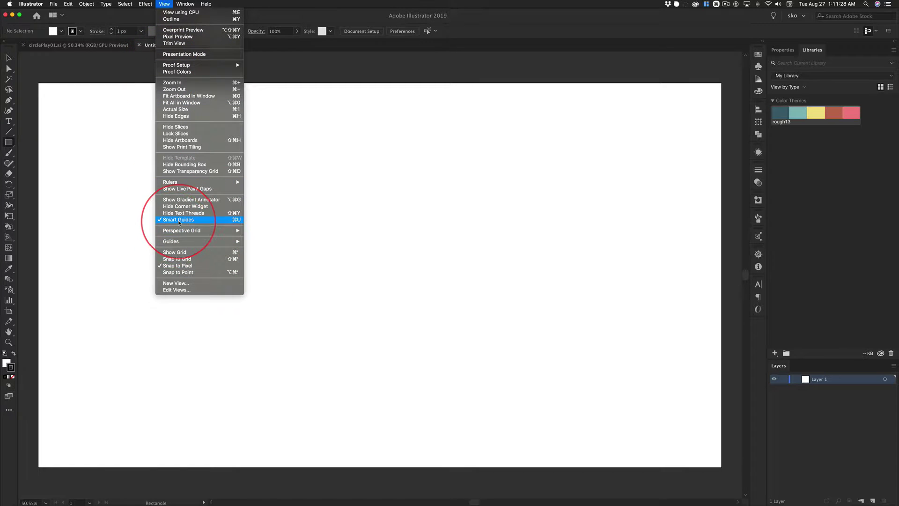
{"action": "left_click", "coordinate": [131, 258]}
{"action": "left_click", "coordinate": [159, 5]}
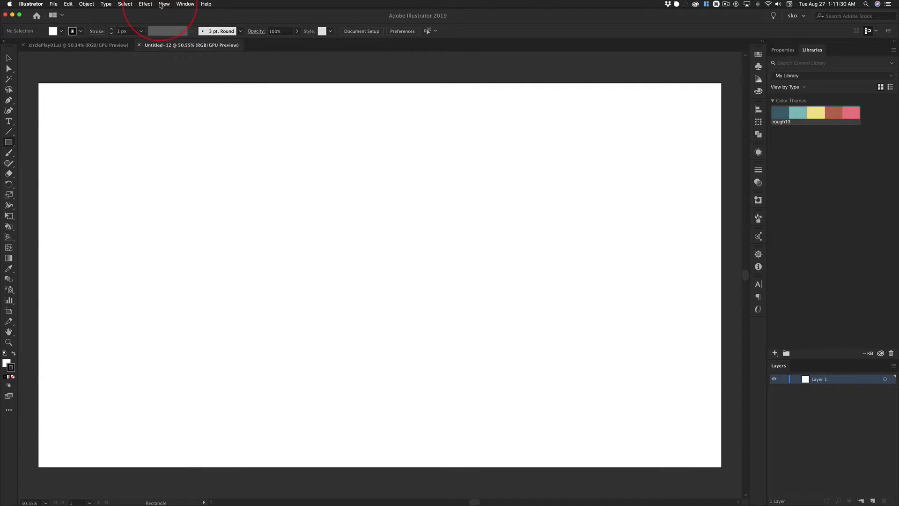
{"action": "left_click", "coordinate": [79, 63]}
{"action": "left_click_drag", "start_coordinate": [38, 82], "coordinate": [721, 467]}
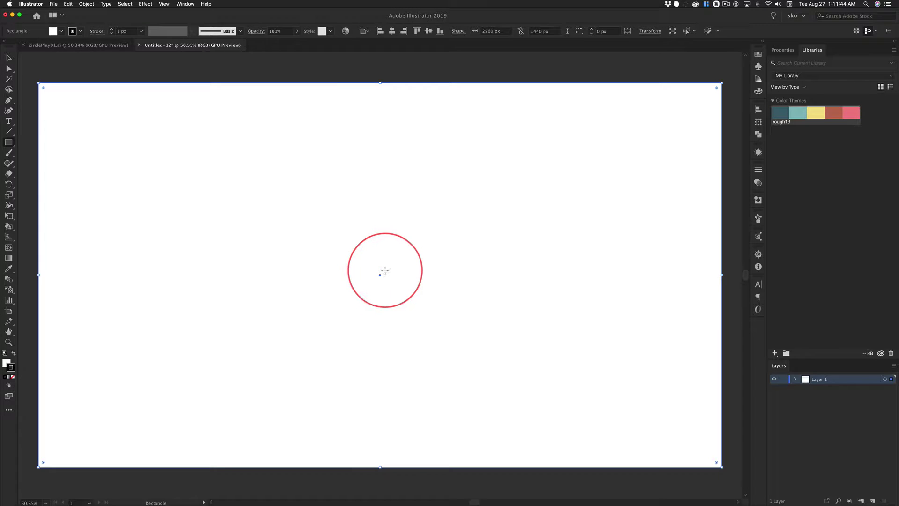
{"action": "left_click", "coordinate": [9, 58]}
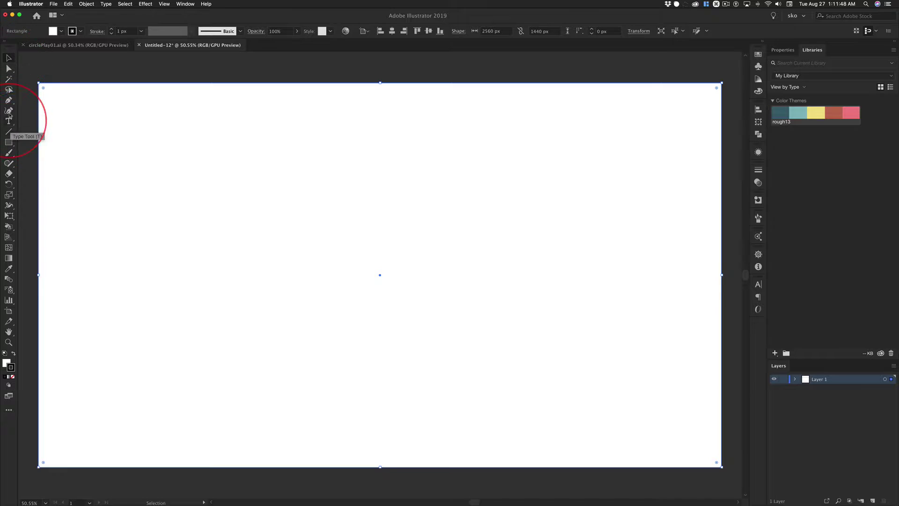
Create a circle 90 px wide and 90 px high with the Ellipse tool
{"action": "left_click", "coordinate": [8, 142]}
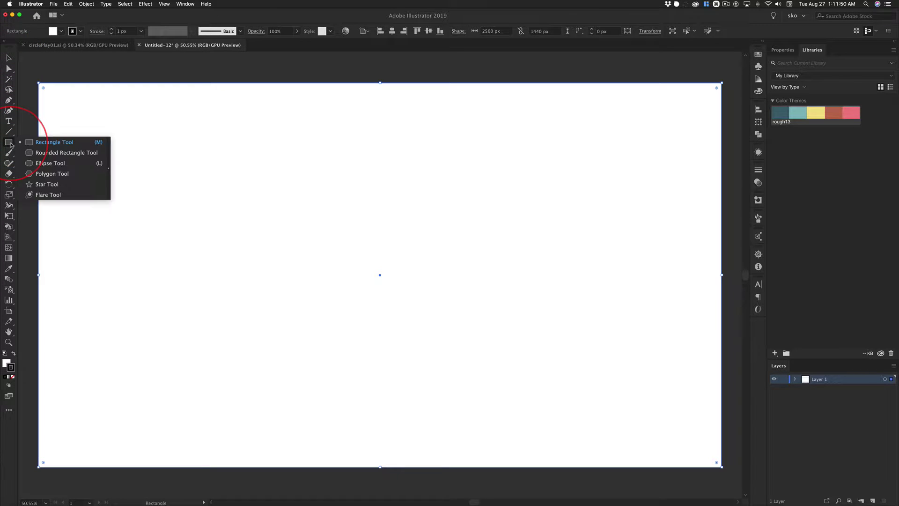
{"action": "left_click", "coordinate": [51, 163]}
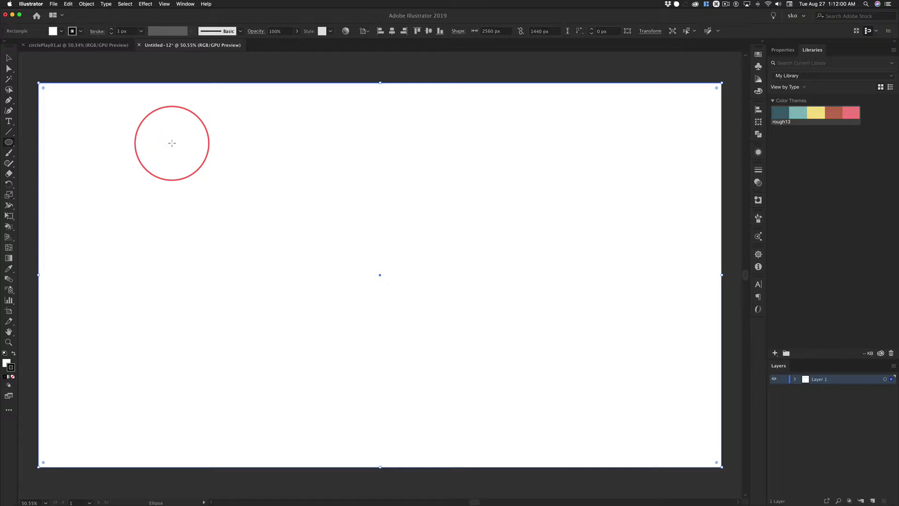
{"action": "left_click", "coordinate": [356, 191]}
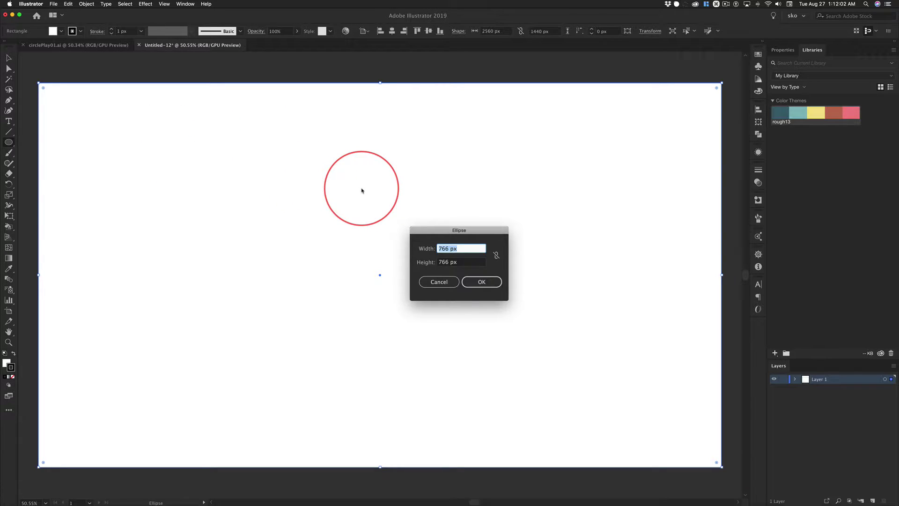
{"action": "key", "text": "Tab"}
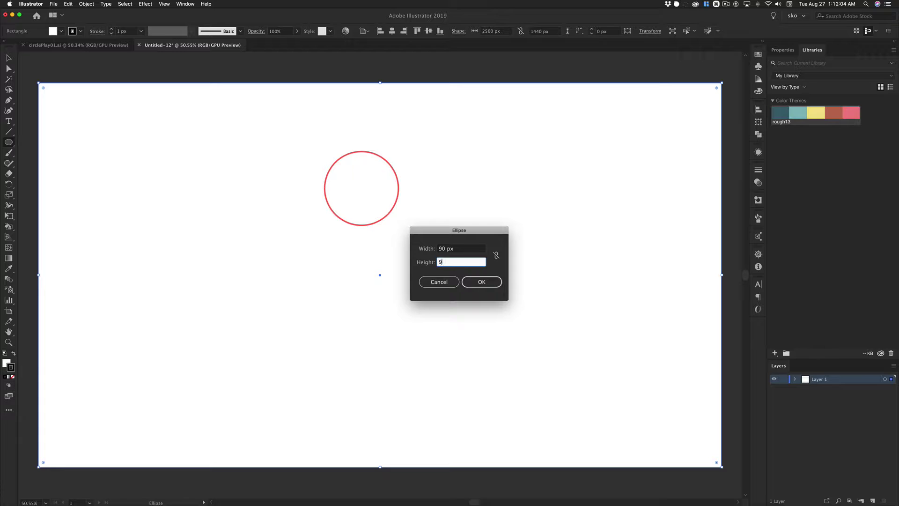
{"action": "type", "text": "90"}
{"action": "left_click", "coordinate": [487, 279]}
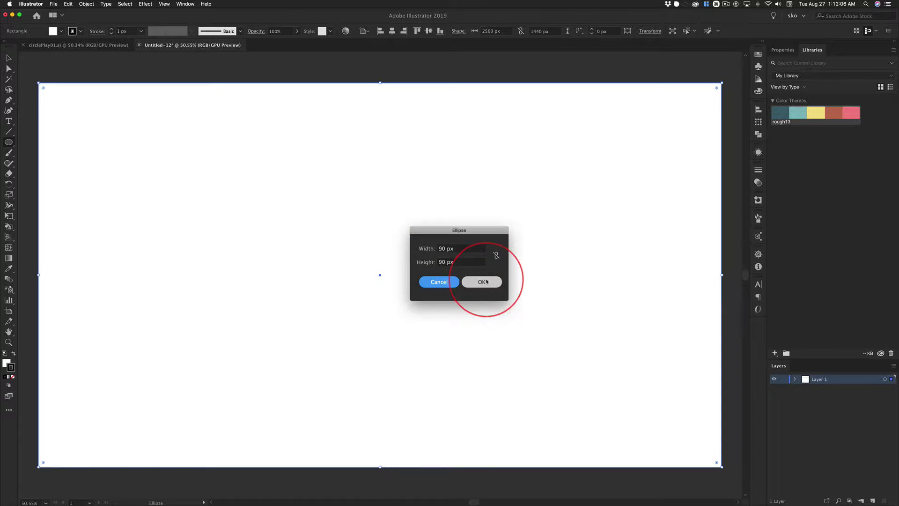
{"action": "left_click", "coordinate": [8, 58]}
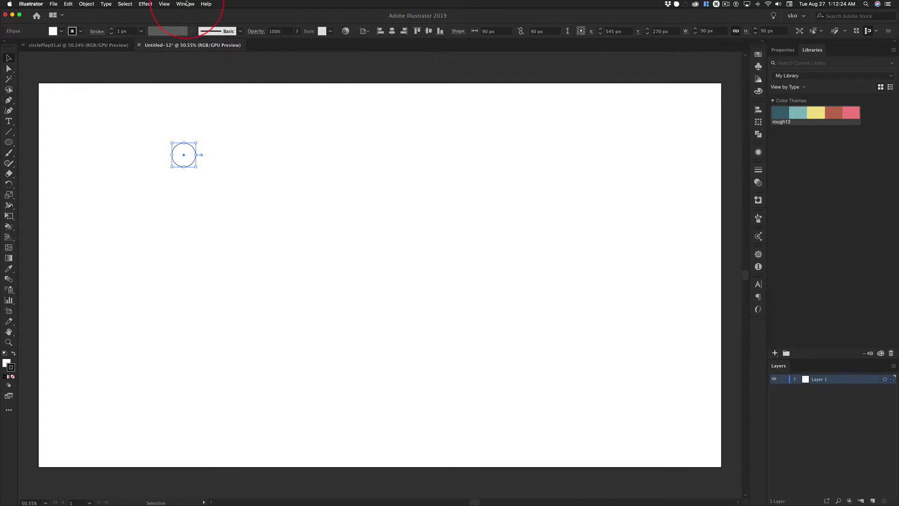
Align the small circle to the artboard's horizontal centre and top edge, using Align to Artboard
{"action": "left_click", "coordinate": [185, 4]}
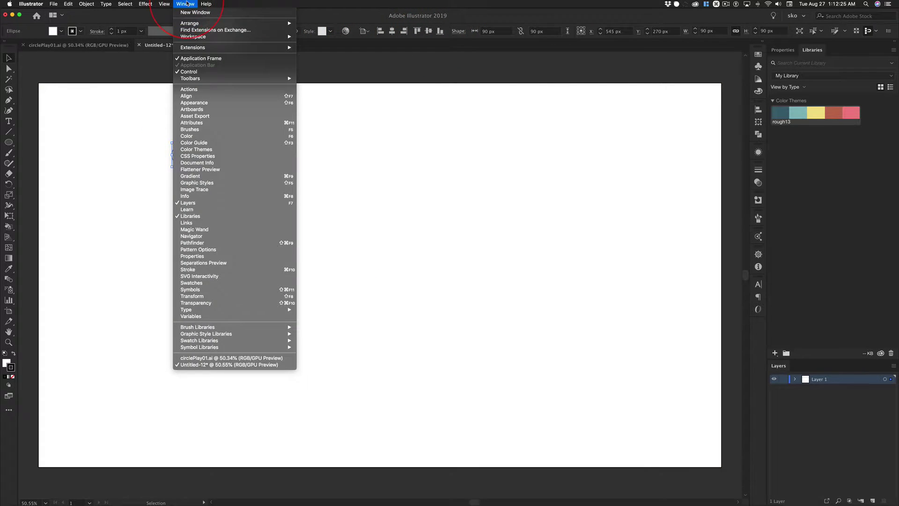
{"action": "left_click", "coordinate": [187, 96]}
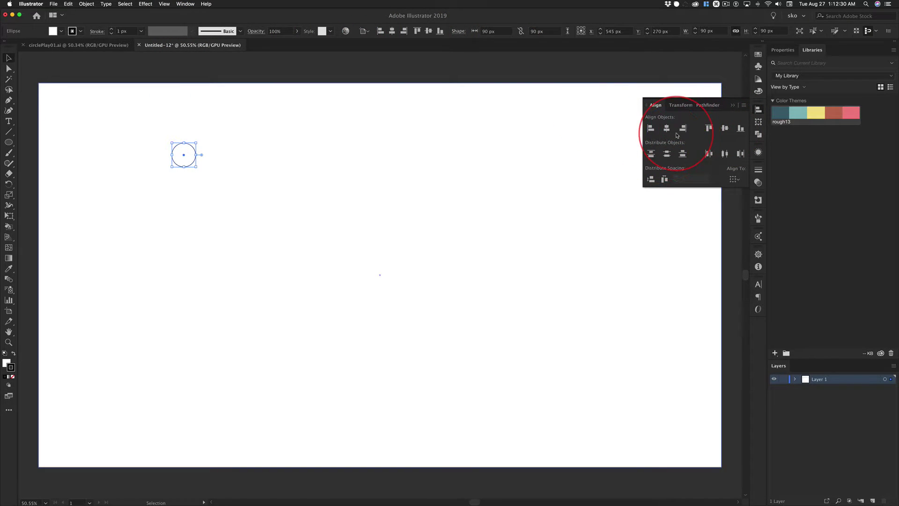
{"action": "left_click", "coordinate": [648, 107]}
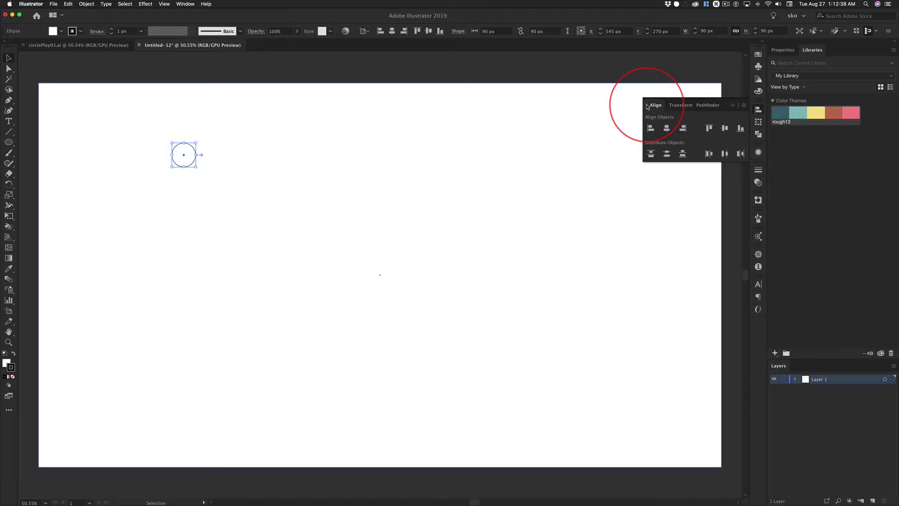
{"action": "left_click", "coordinate": [648, 106]}
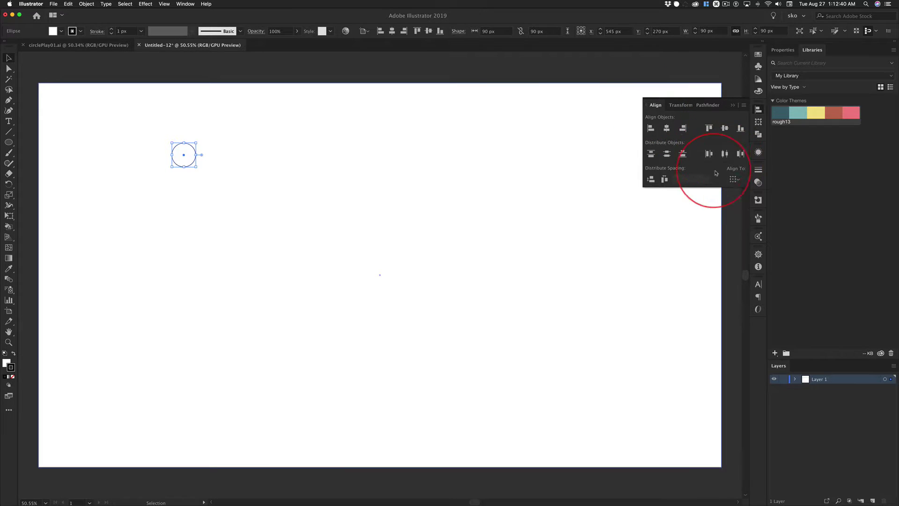
{"action": "left_click", "coordinate": [738, 180]}
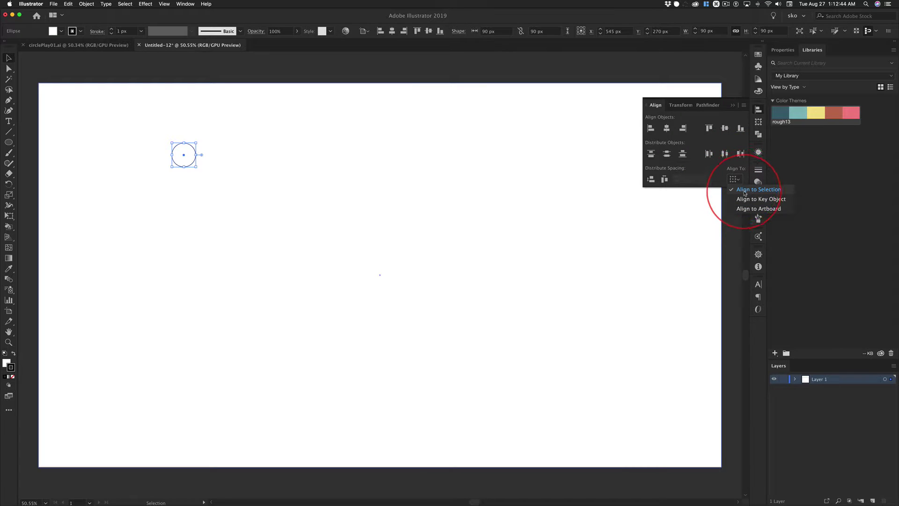
{"action": "left_click", "coordinate": [766, 210]}
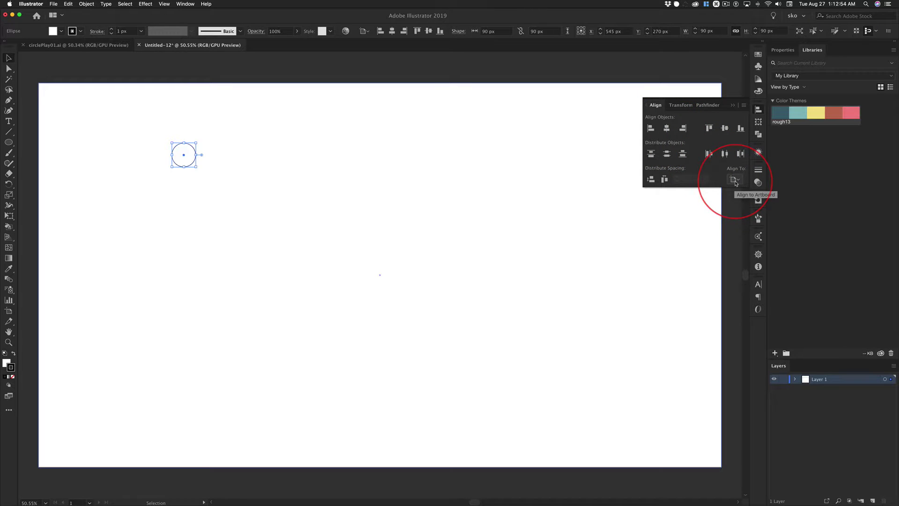
{"action": "left_click", "coordinate": [667, 128]}
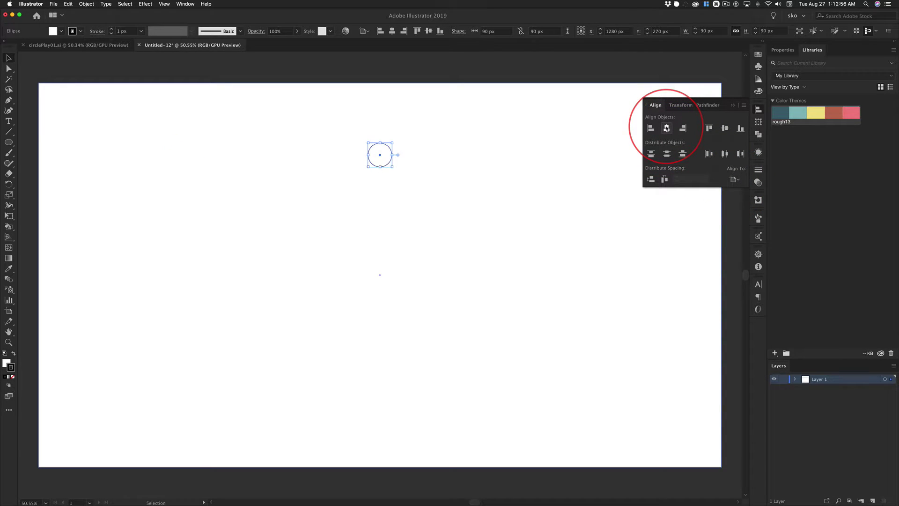
{"action": "left_click", "coordinate": [709, 127]}
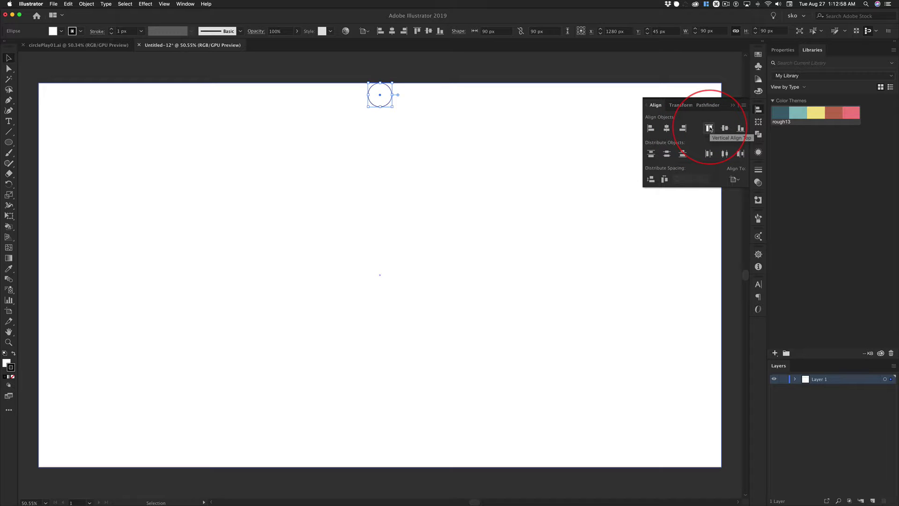
{"action": "left_click", "coordinate": [733, 105]}
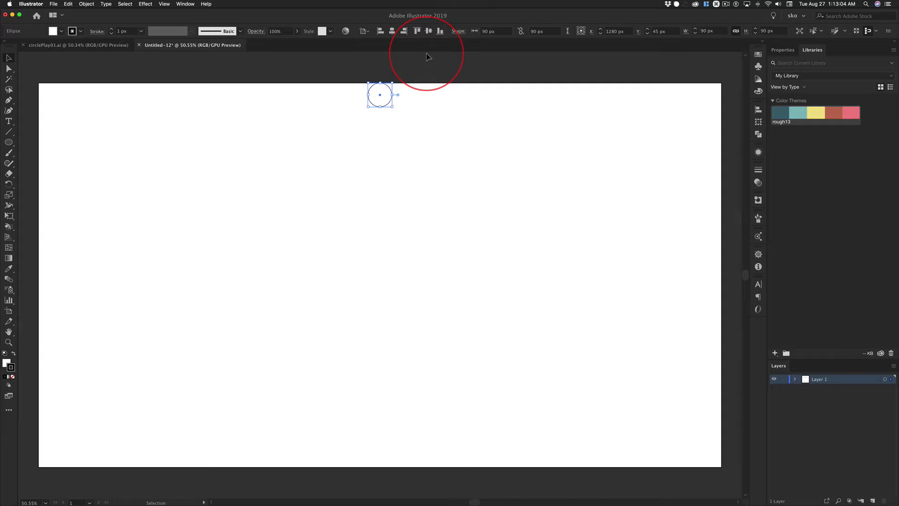
Nudge the small circle straight down by 70 px to a Y position of 115 px
{"action": "key", "text": "shift"}
{"action": "key", "text": "shift+Down"}
{"action": "key", "text": "shift+Down"}
{"action": "key", "text": "shift+Down"}
{"action": "key", "text": "shift+Down"}
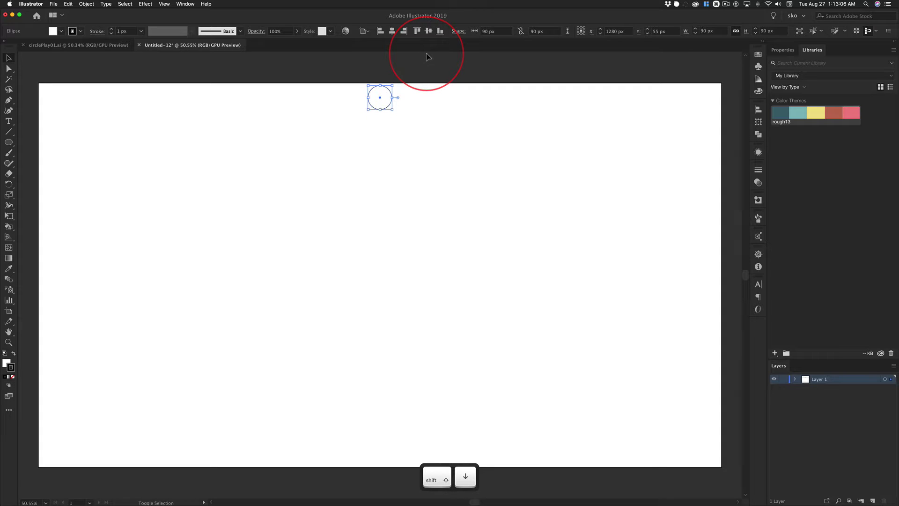
{"action": "key", "text": "shift+Down"}
{"action": "key", "text": "shift+Down"}
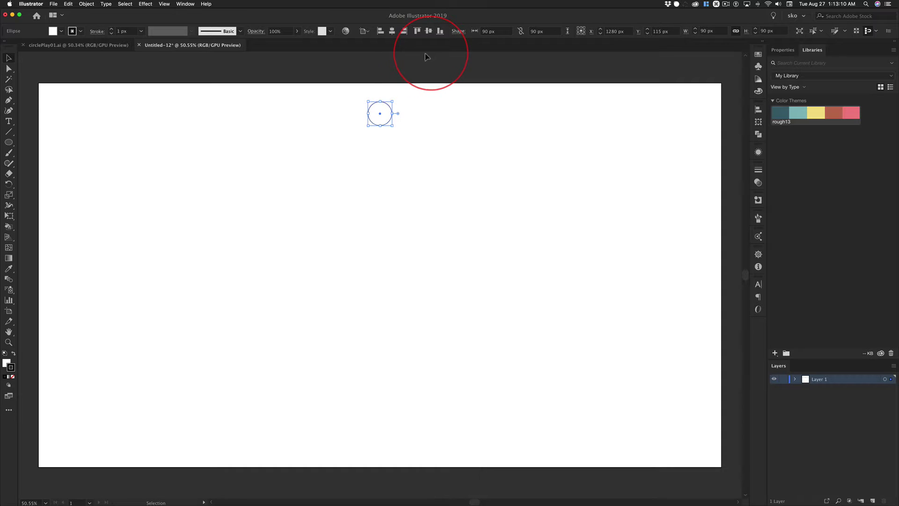
Make a copy of the small circle rotated 15° around the centre of the artboard with the Rotate tool
{"action": "left_click", "coordinate": [9, 183]}
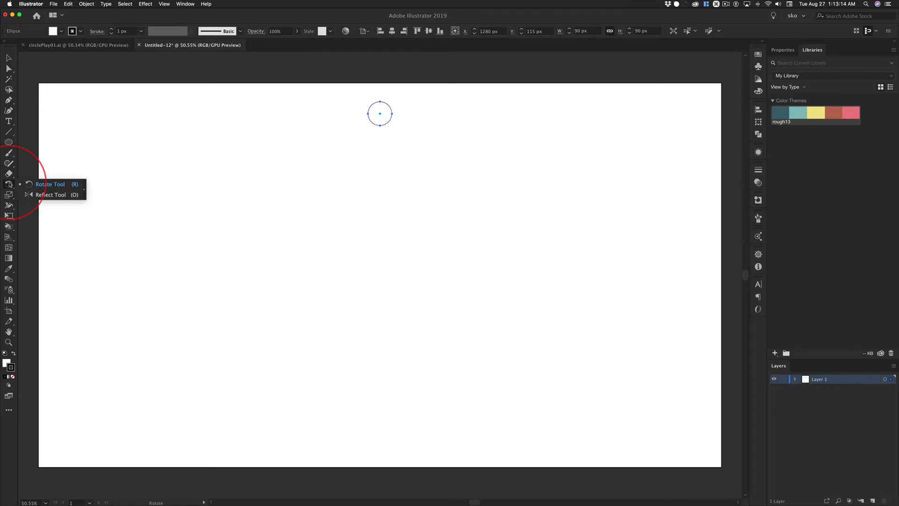
{"action": "left_click", "coordinate": [47, 185]}
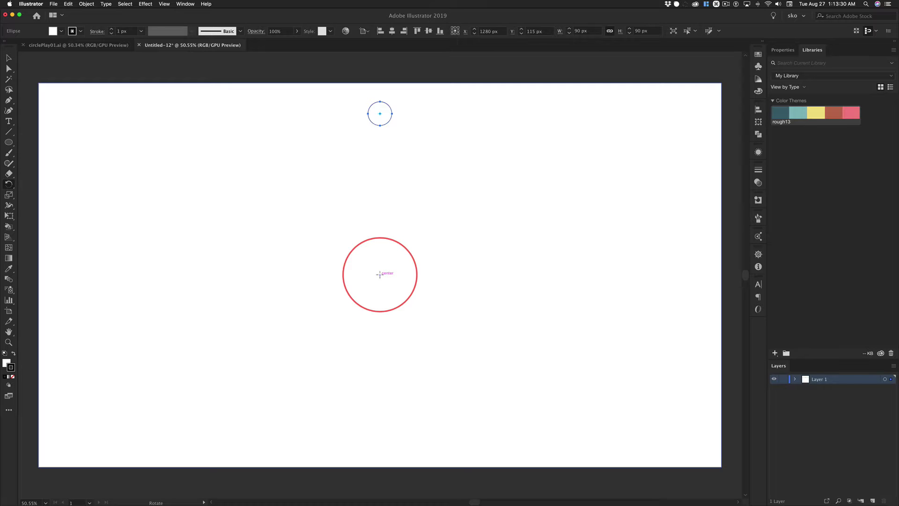
{"action": "key", "text": "alt"}
{"action": "left_click", "coordinate": [380, 275], "text": "alt"}
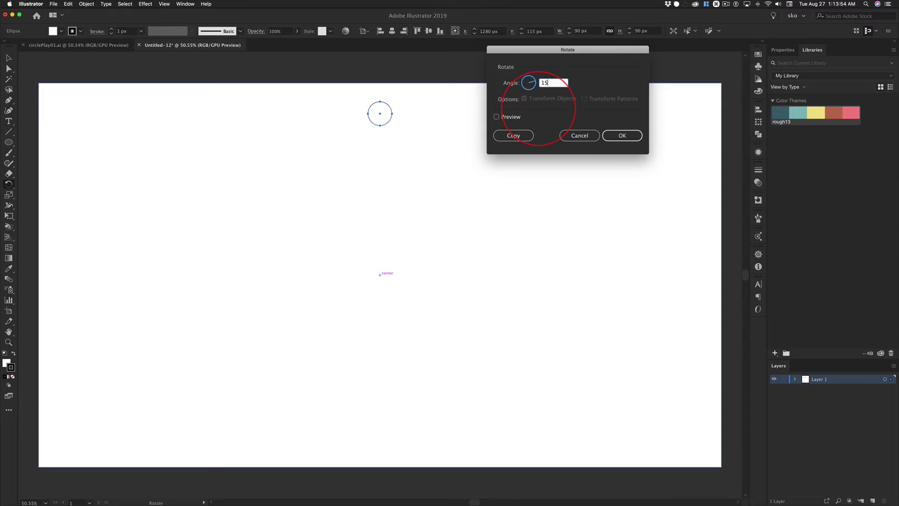
{"action": "left_click", "coordinate": [496, 117]}
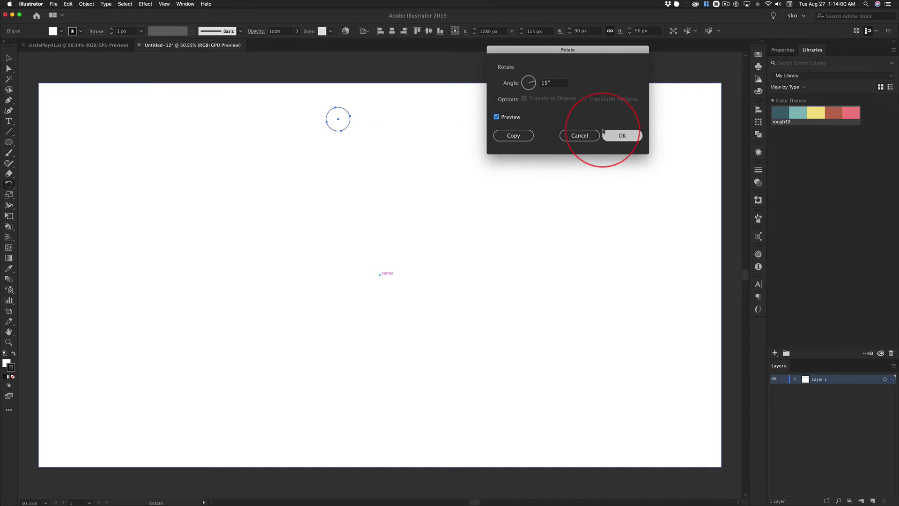
{"action": "left_click", "coordinate": [519, 136]}
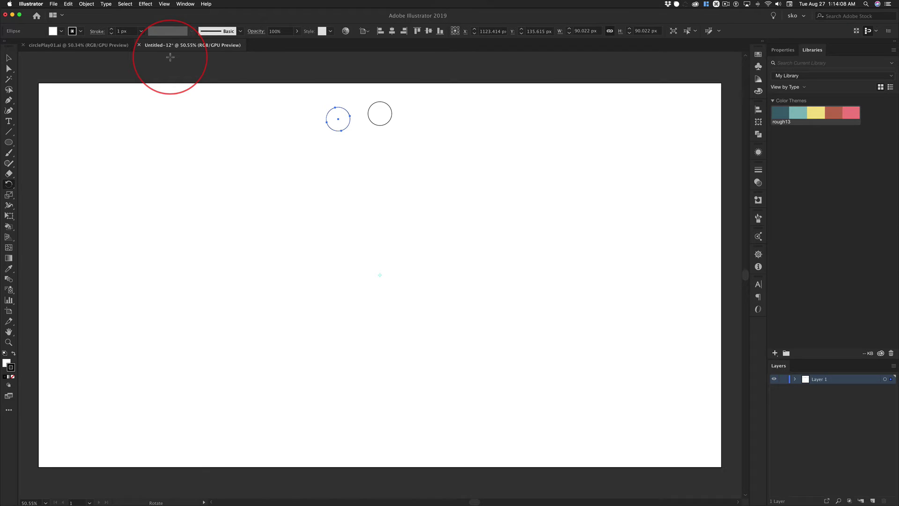
Repeat the rotated-copy transformation until the small circles form a complete ring of 24 around the artboard's centre
{"action": "key", "text": "super"}
{"action": "key", "text": "super+d"}
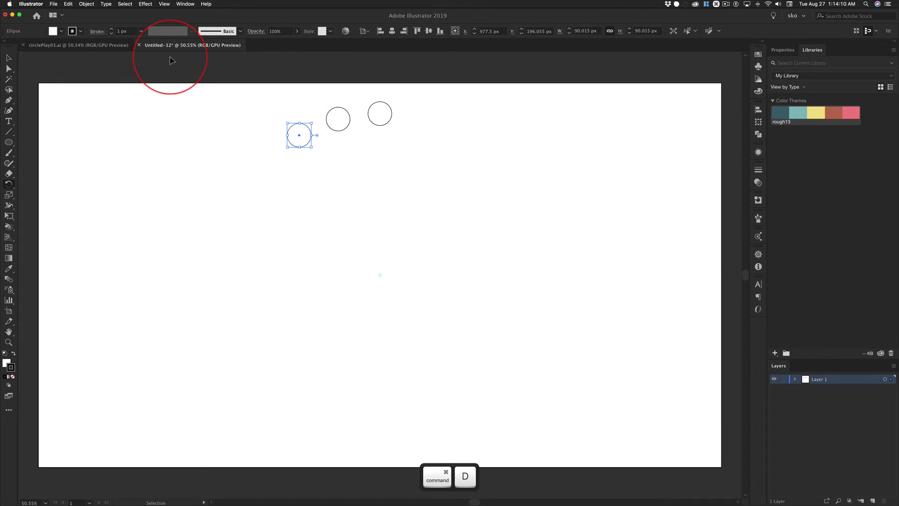
{"action": "key", "text": "super+d"}
{"action": "key", "text": "super+d"}
{"action": "key", "text": "super+d"}
{"action": "key", "text": "super+d"}
{"action": "key", "text": "super+d"}
{"action": "key", "text": "super+d"}
{"action": "key", "text": "super+d"}
{"action": "key", "text": "super+d"}
{"action": "key", "text": "super+d"}
{"action": "key", "text": "super+d"}
{"action": "key", "text": "super+d"}
{"action": "key", "text": "super+d"}
{"action": "key", "text": "super+d"}
{"action": "key", "text": "super+d"}
{"action": "key", "text": "super+d"}
{"action": "key", "text": "super+d"}
{"action": "key", "text": "super+d"}
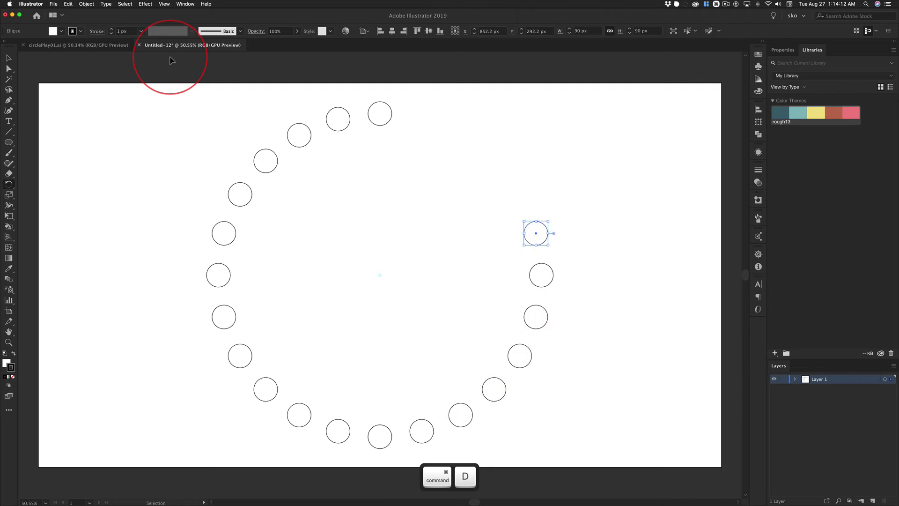
{"action": "key", "text": "super+d"}
{"action": "key", "text": "super+d"}
{"action": "key", "text": "super+d"}
{"action": "key", "text": "super+d"}
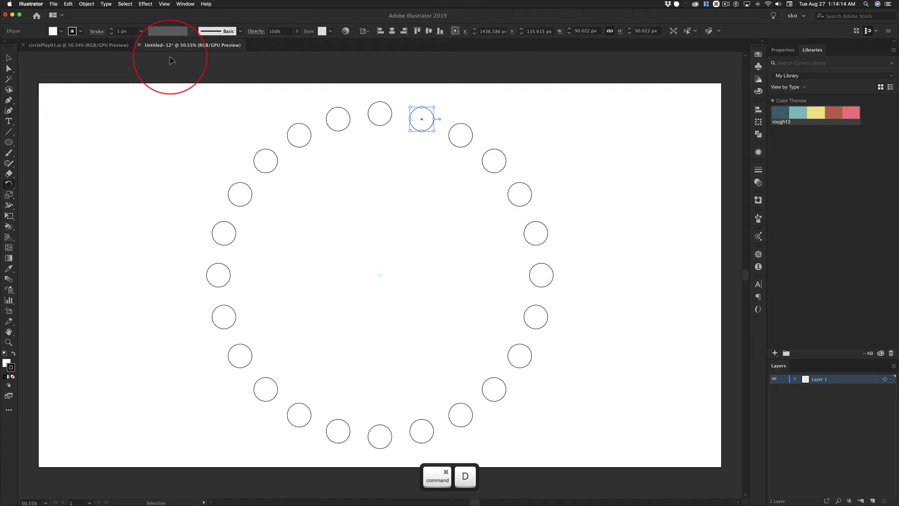
Deselect the last circle and delete the artboard-sized background rectangle, leaving the ring of circles in place
{"action": "left_click", "coordinate": [8, 57]}
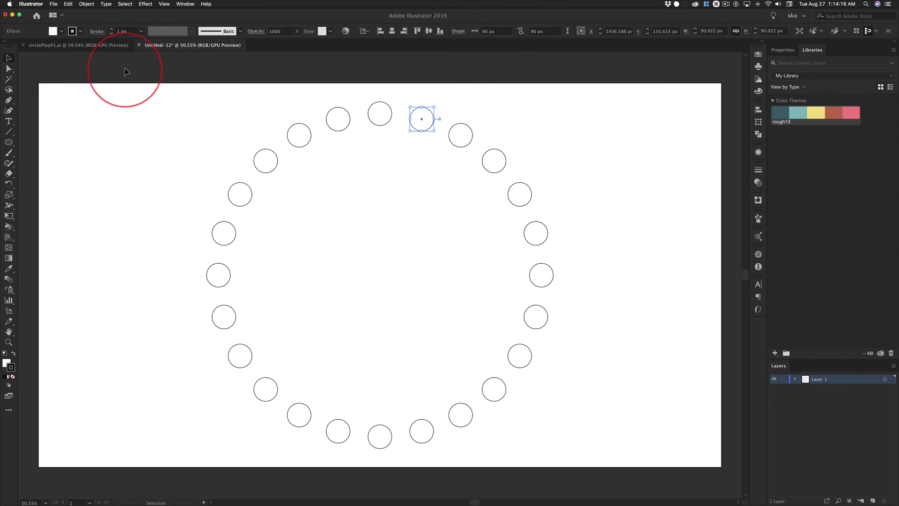
{"action": "left_click", "coordinate": [210, 62]}
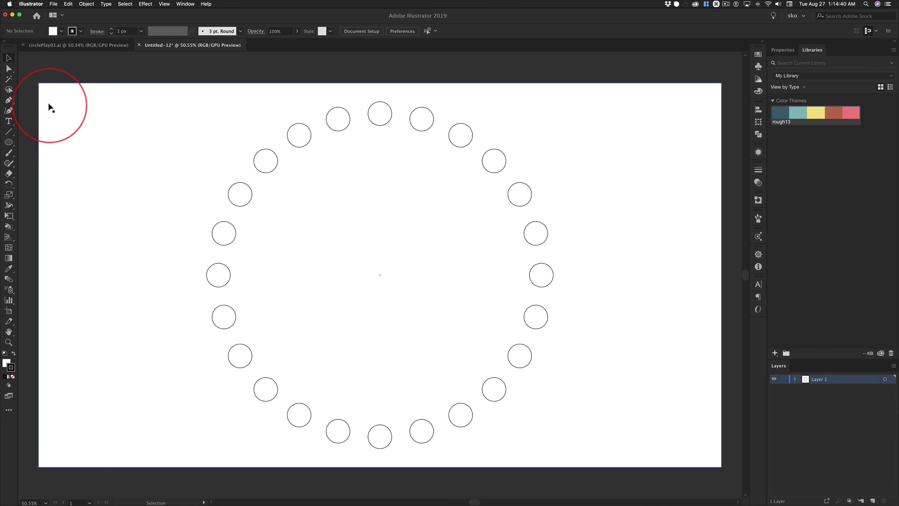
{"action": "left_click", "coordinate": [191, 125]}
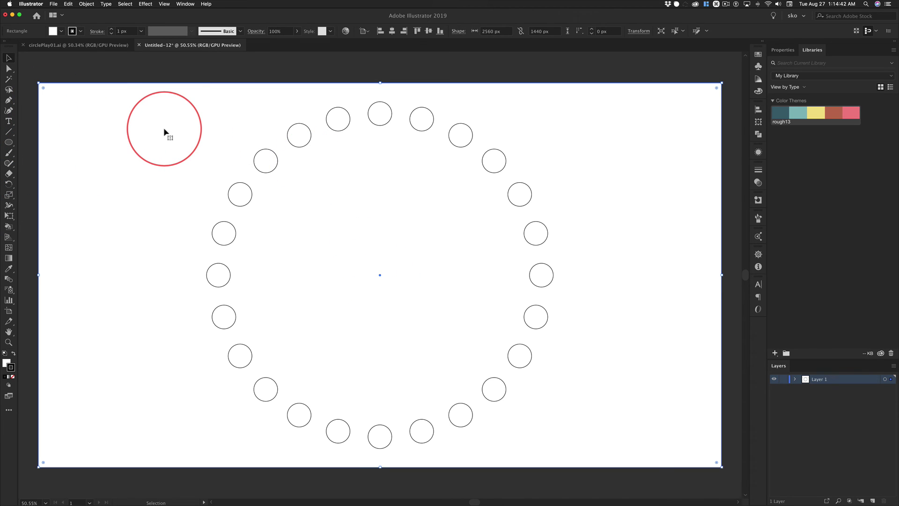
{"action": "key", "text": "Delete"}
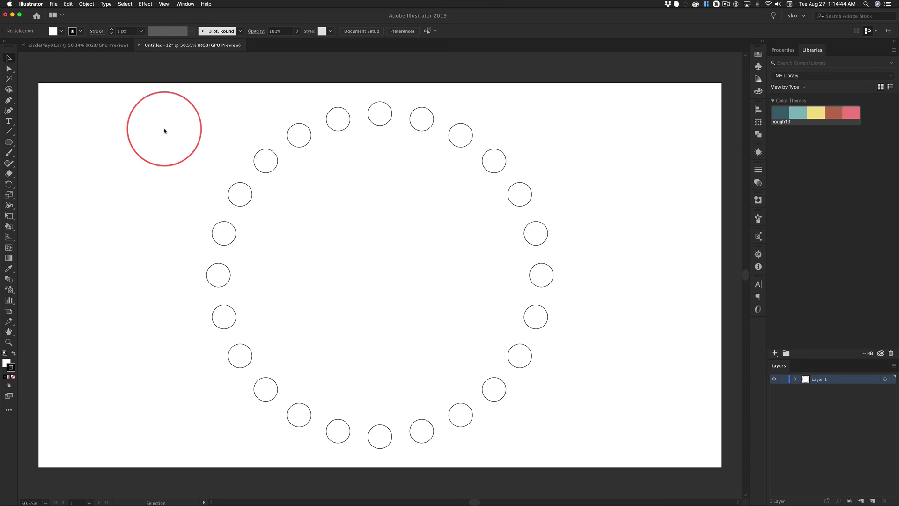